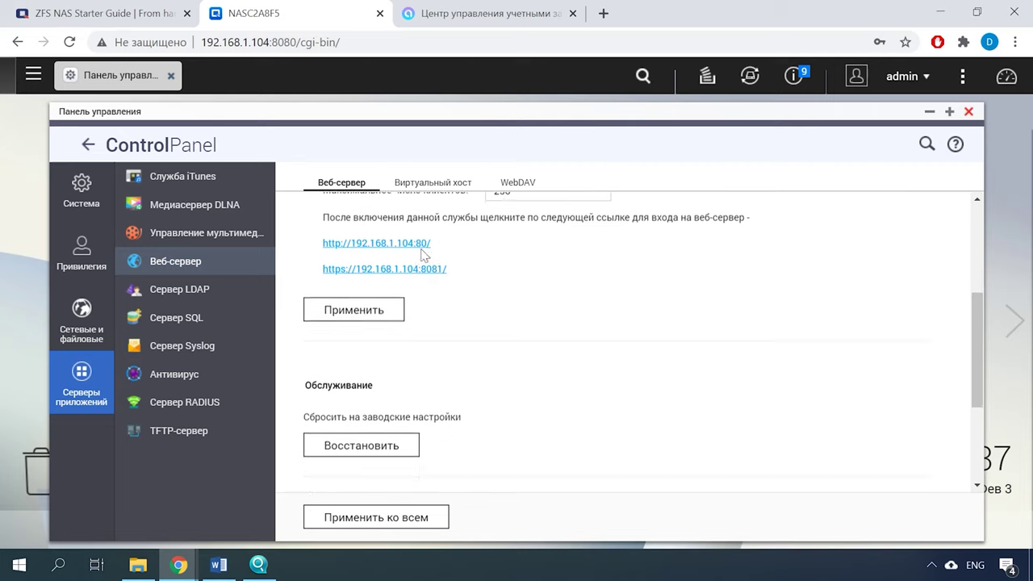
Examine the web server settings, including ports, maintenance, php.ini editing, virtual host and WebDAV options
scroll(420, 255, "down", 1)
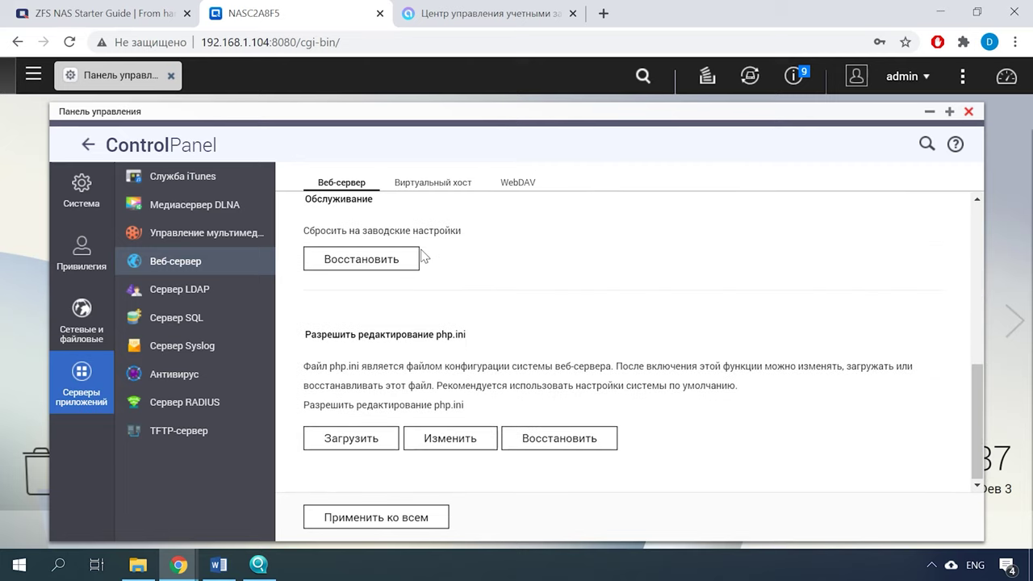
scroll(410, 377, "up", 4)
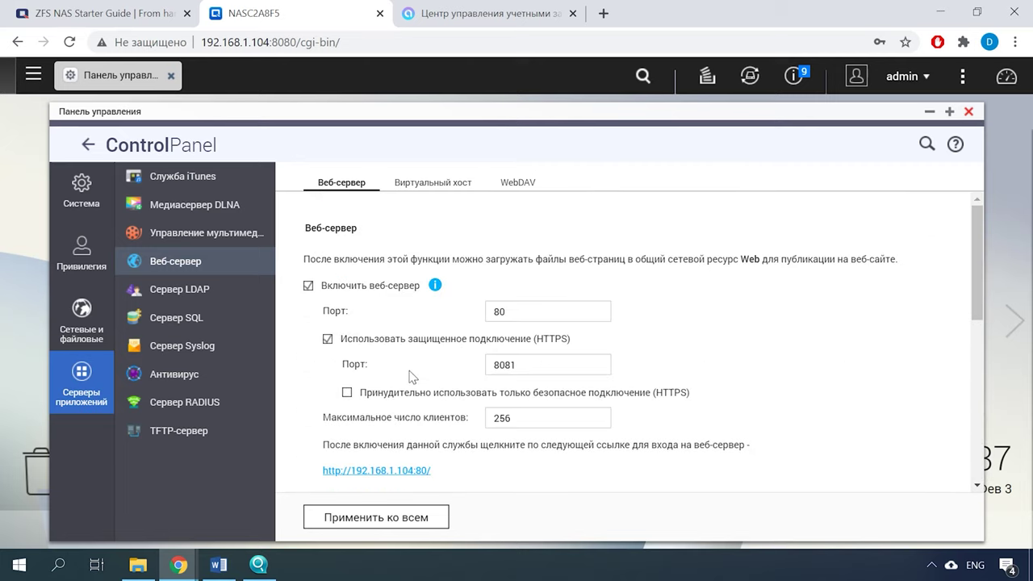
left_click(440, 185)
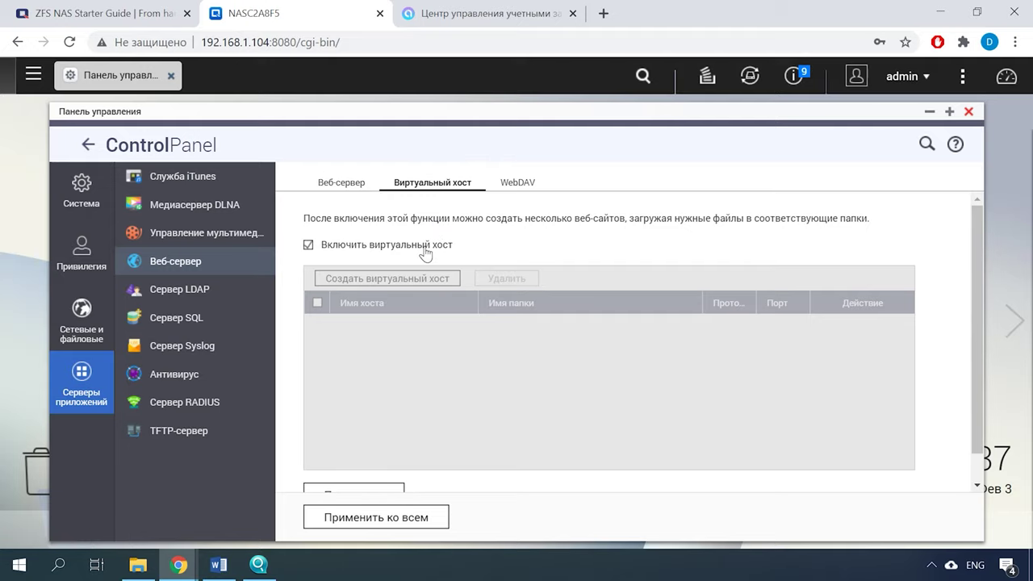
left_click(516, 183)
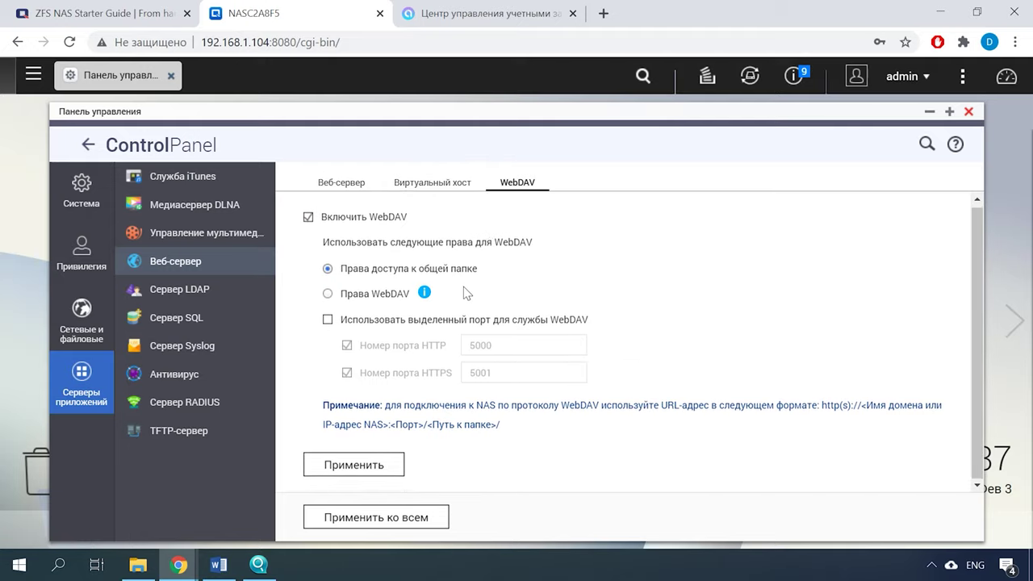
left_click(341, 185)
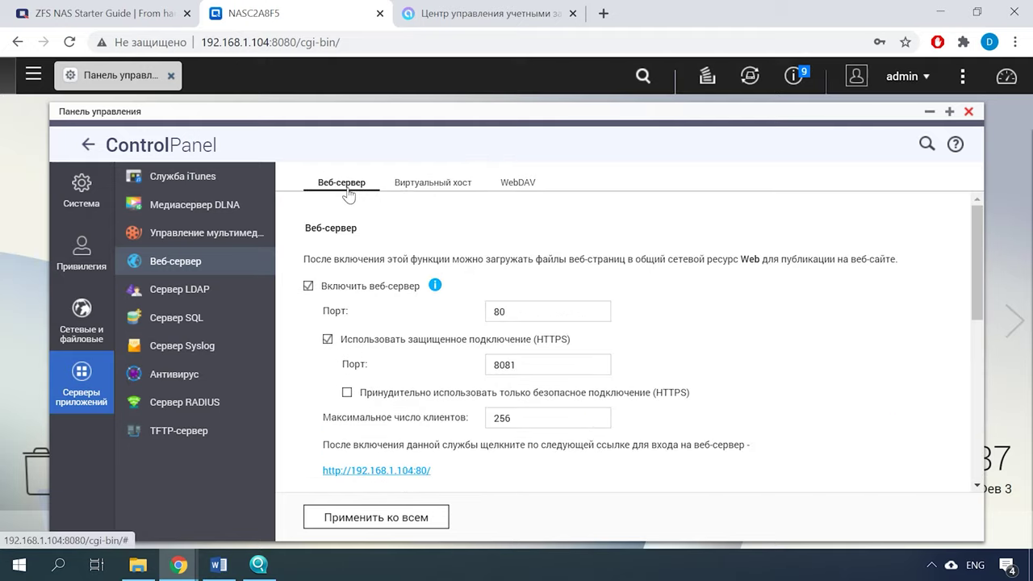
Examine the LDAP server settings, briefly enabling the LDAP server option and disabling it again
left_click(188, 305)
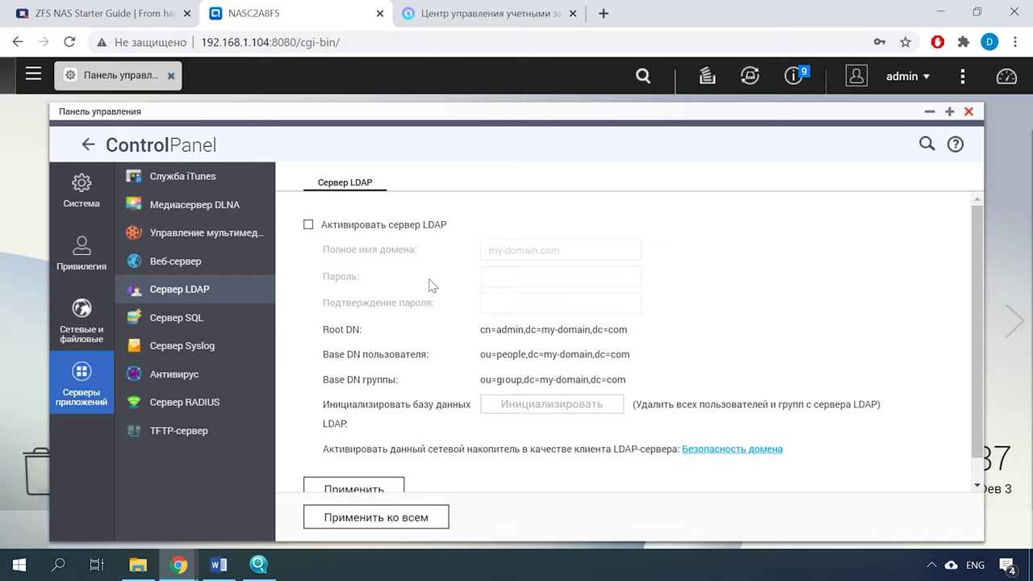
left_click(352, 224)
left_click(353, 224)
Examine the SQL server settings, including TCP/IP networking, the phpMyAdmin note and the database maintenance options
left_click(186, 325)
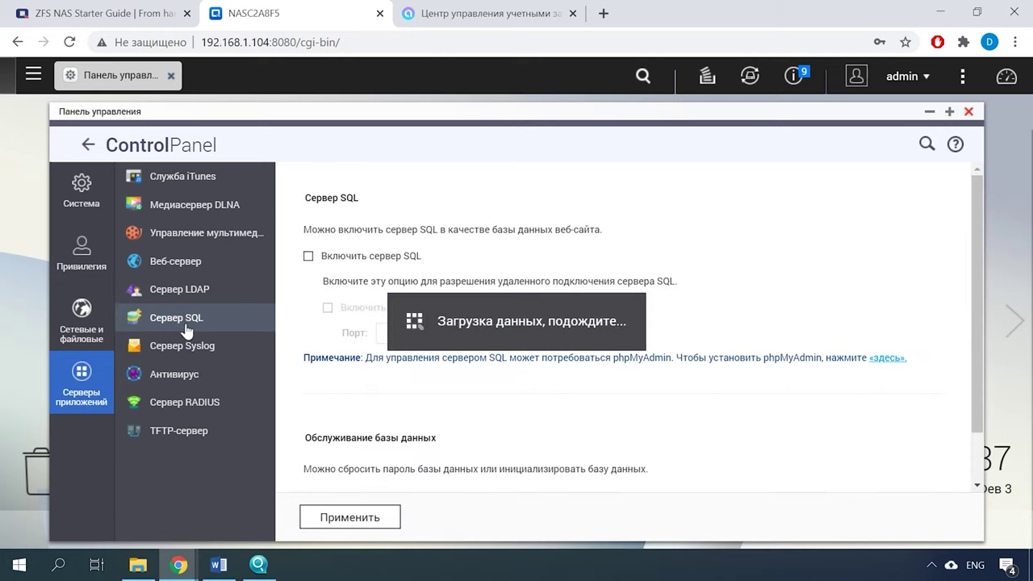
left_click(388, 256)
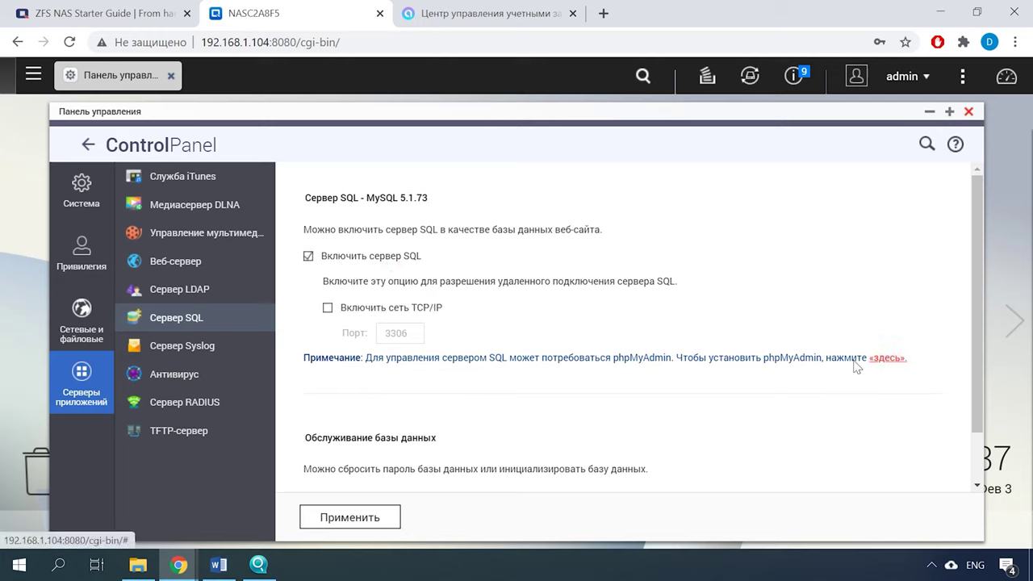
scroll(535, 403, "down", 2)
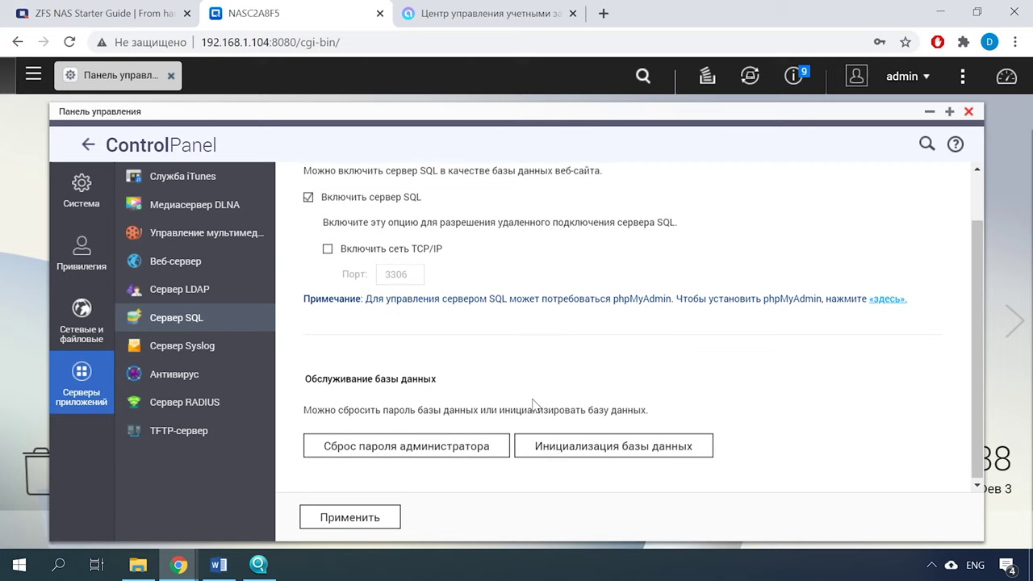
scroll(532, 404, "up", 2)
Examine the Syslog server, log and e-mail options with the server temporarily enabled, then its filter settings and log viewer
left_click(190, 353)
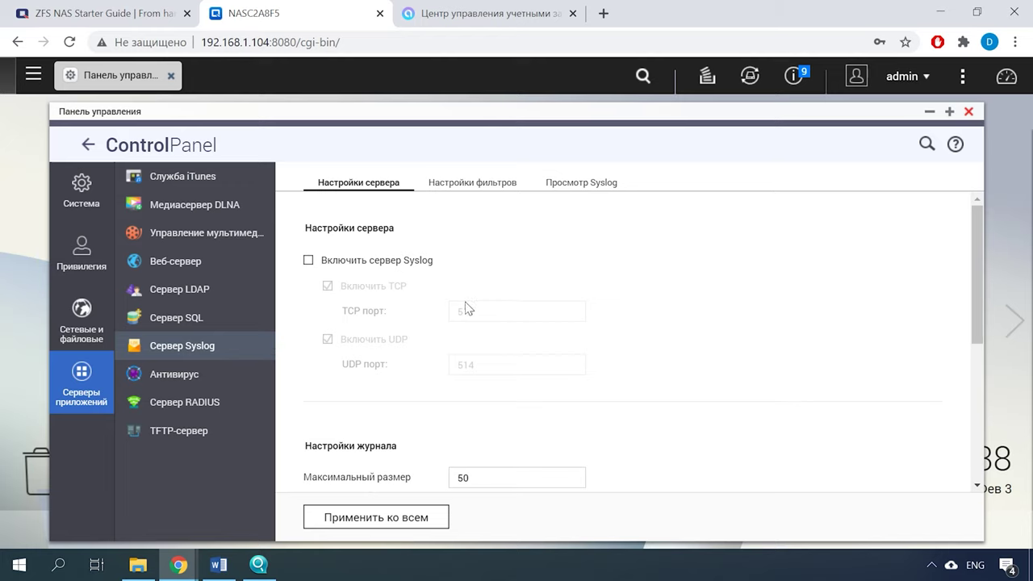
left_click(340, 263)
scroll(393, 355, "down", 3)
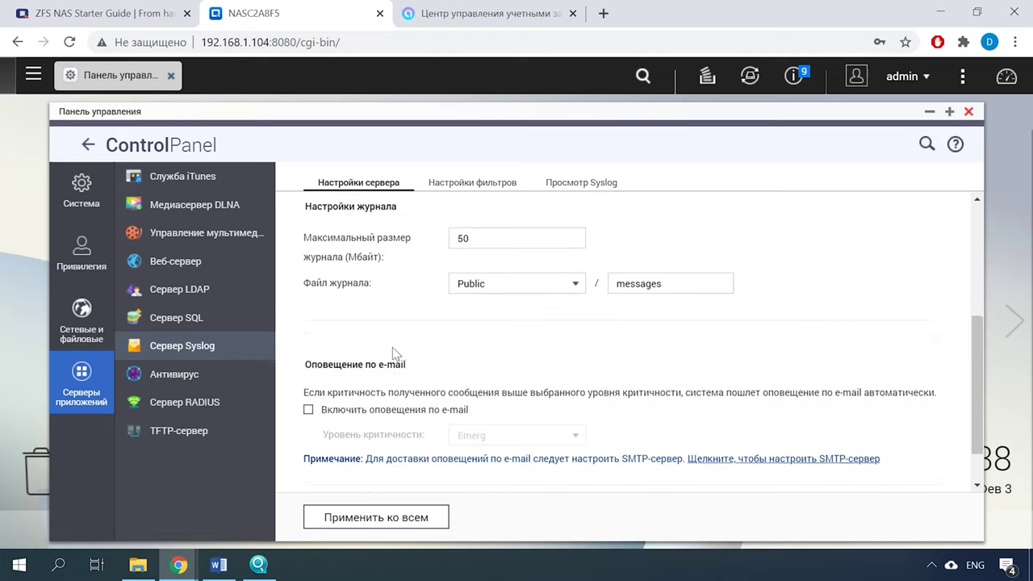
scroll(393, 355, "up", 5)
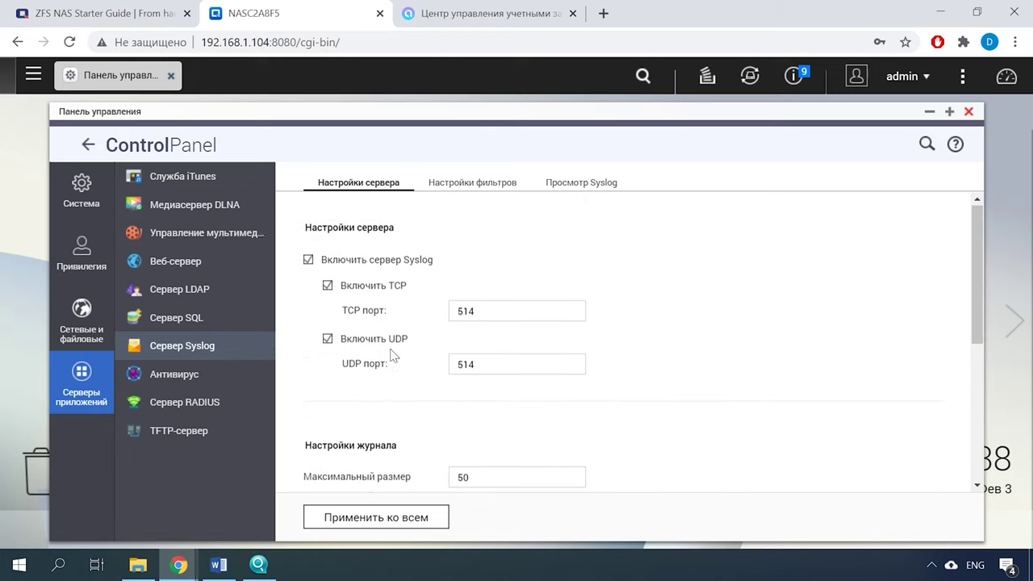
left_click(330, 262)
left_click(463, 182)
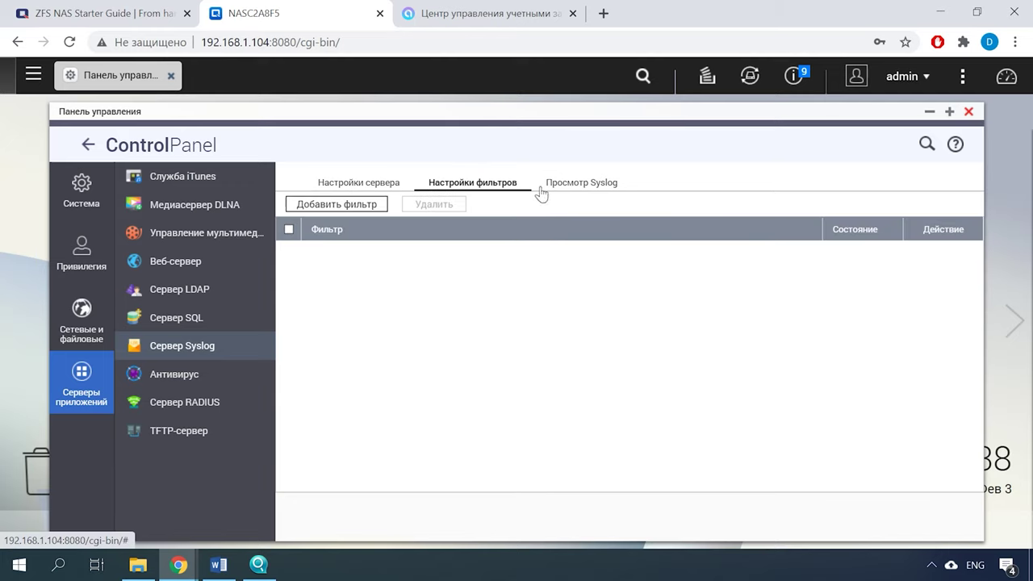
left_click(581, 184)
Examine the antivirus overview and update options, scan jobs, reports and quarantine, and return to the overview
left_click(185, 380)
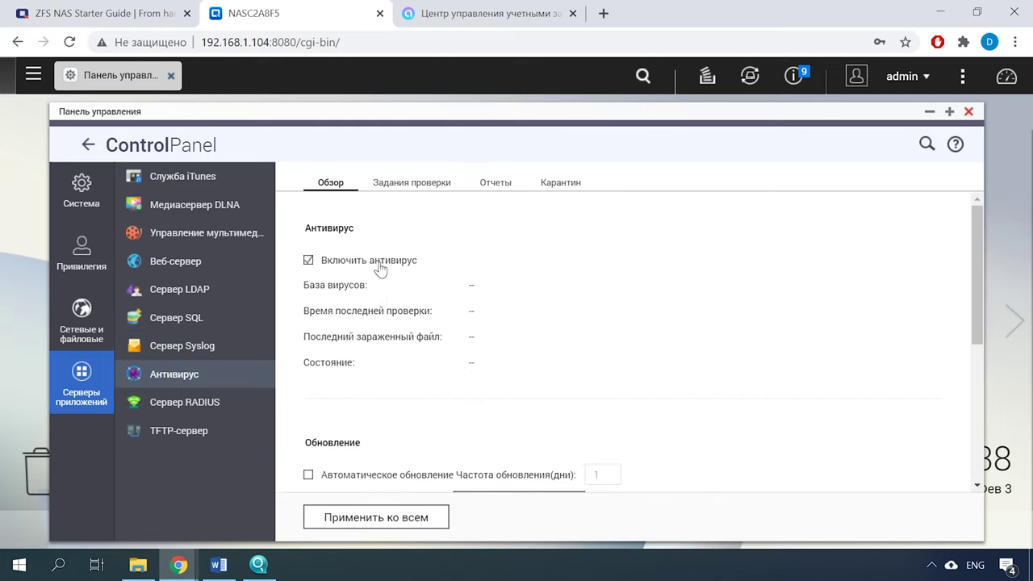
scroll(450, 305, "down", 5)
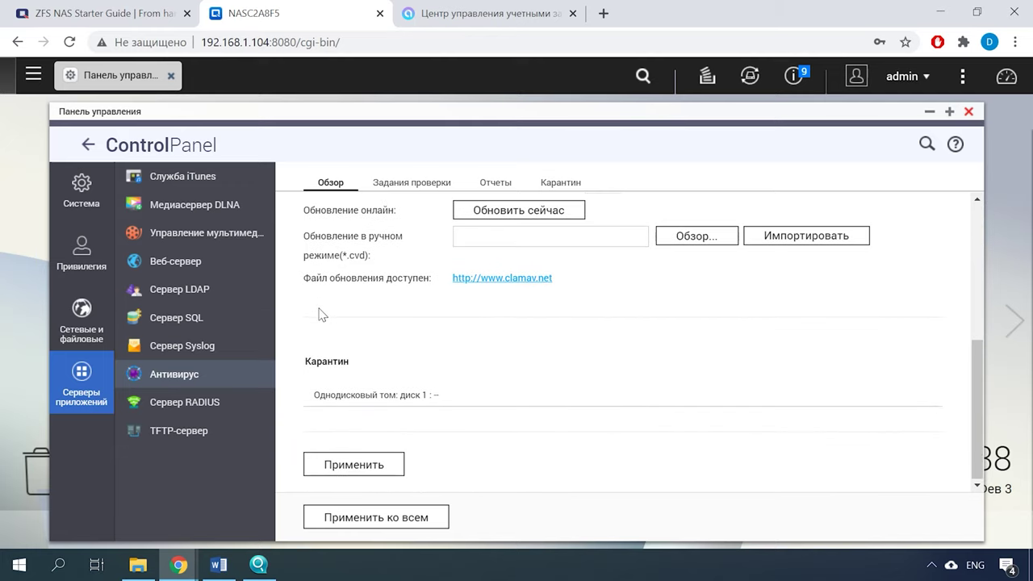
scroll(321, 315, "up", 5)
left_click(420, 188)
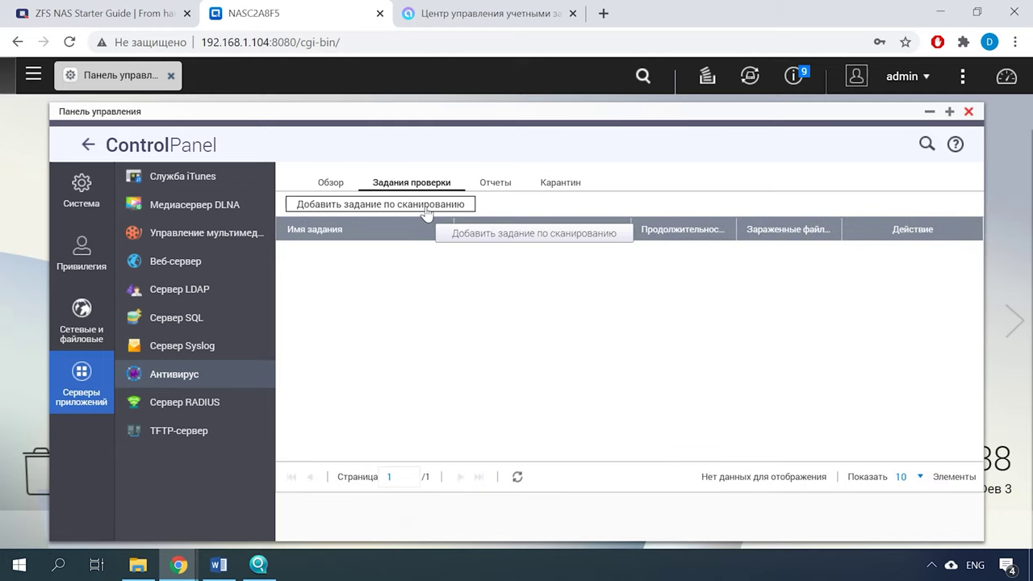
left_click(498, 188)
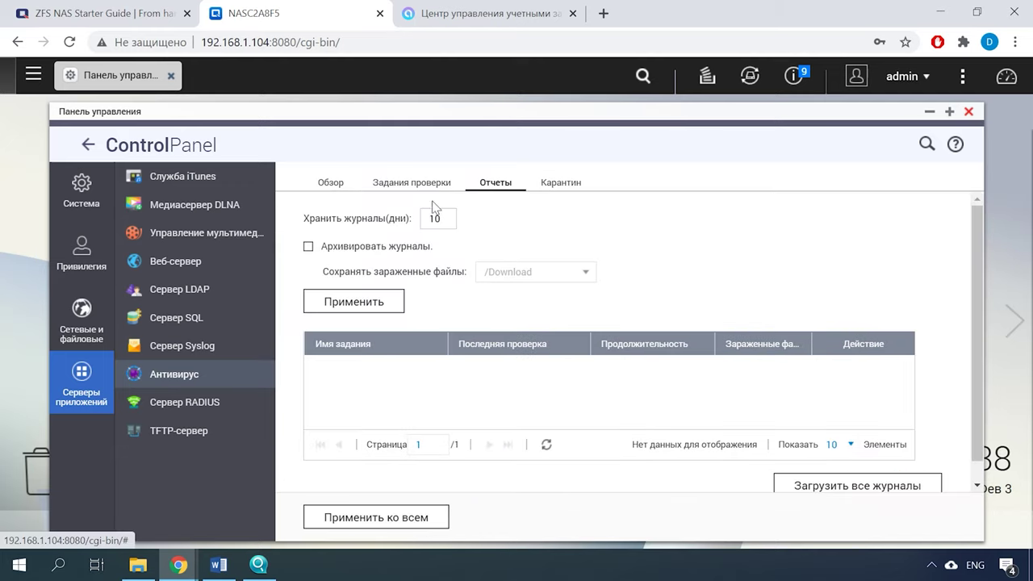
left_click(555, 186)
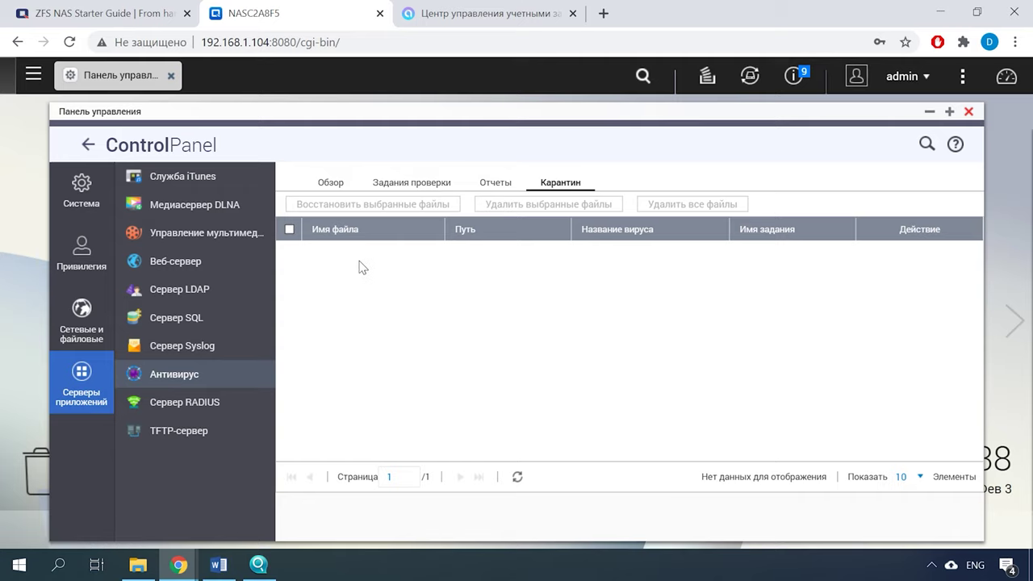
left_click(331, 184)
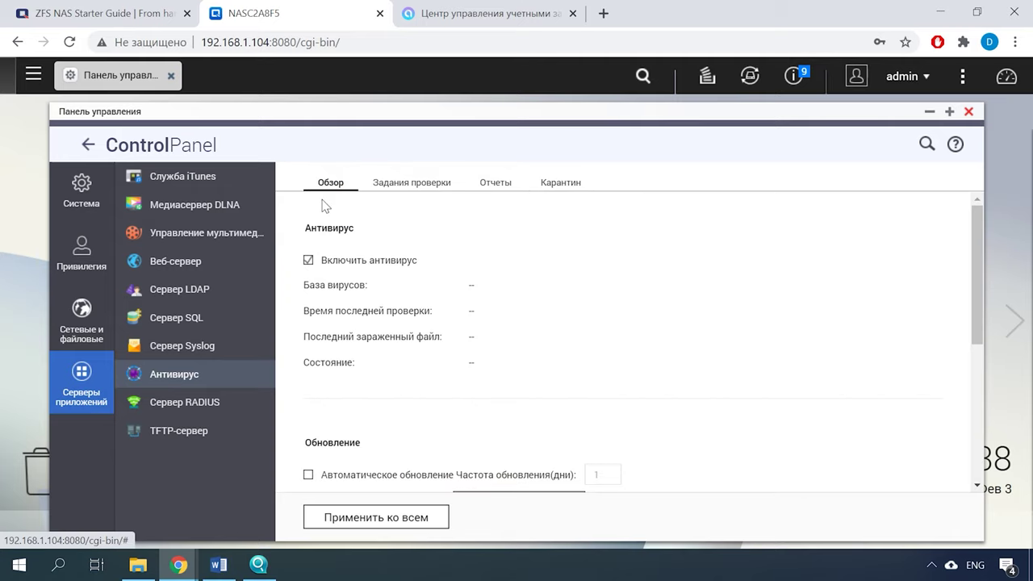
Examine the RADIUS server settings, temporarily enabling the server option and disabling it again
left_click(191, 404)
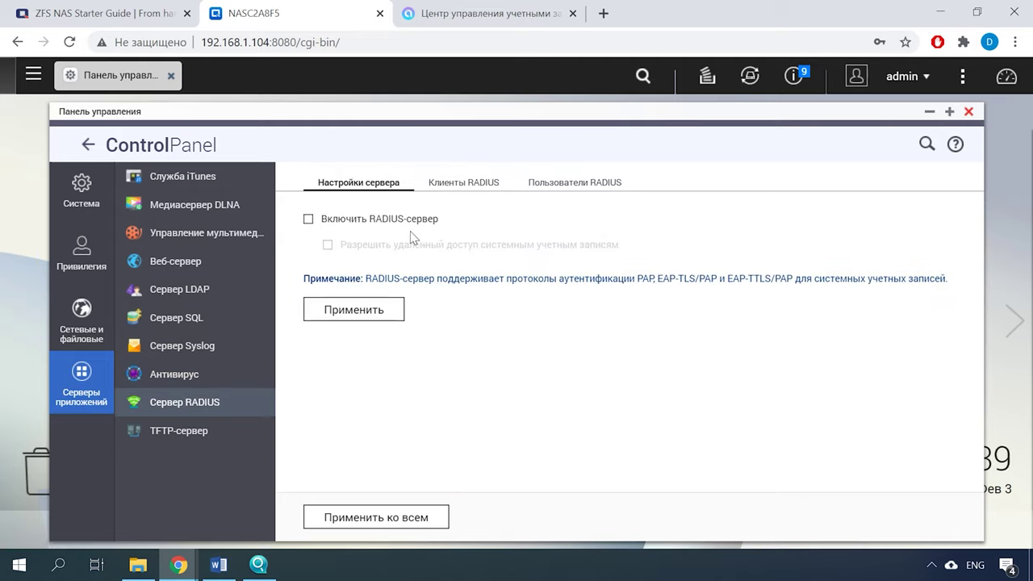
left_click(326, 226)
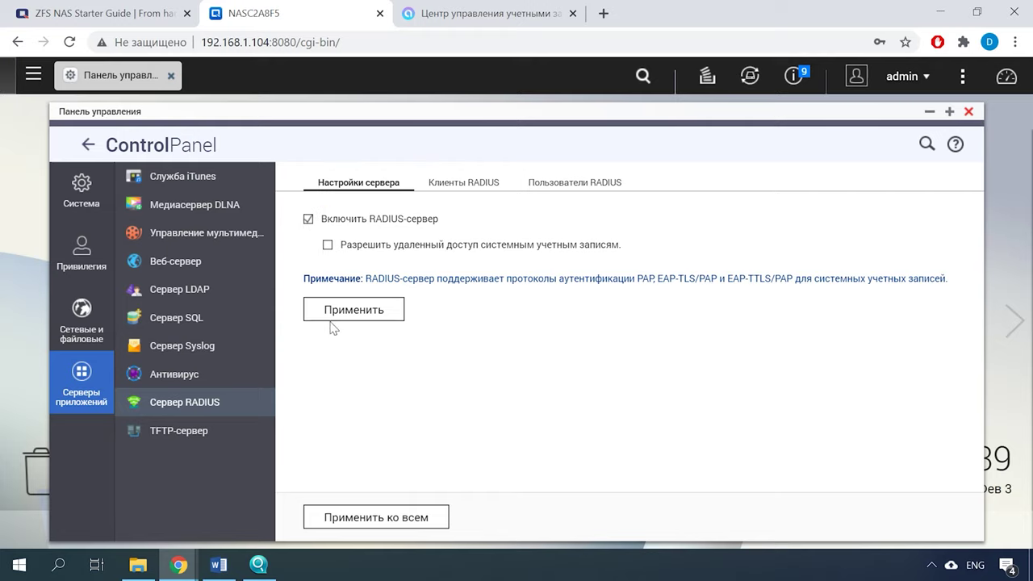
left_click(335, 224)
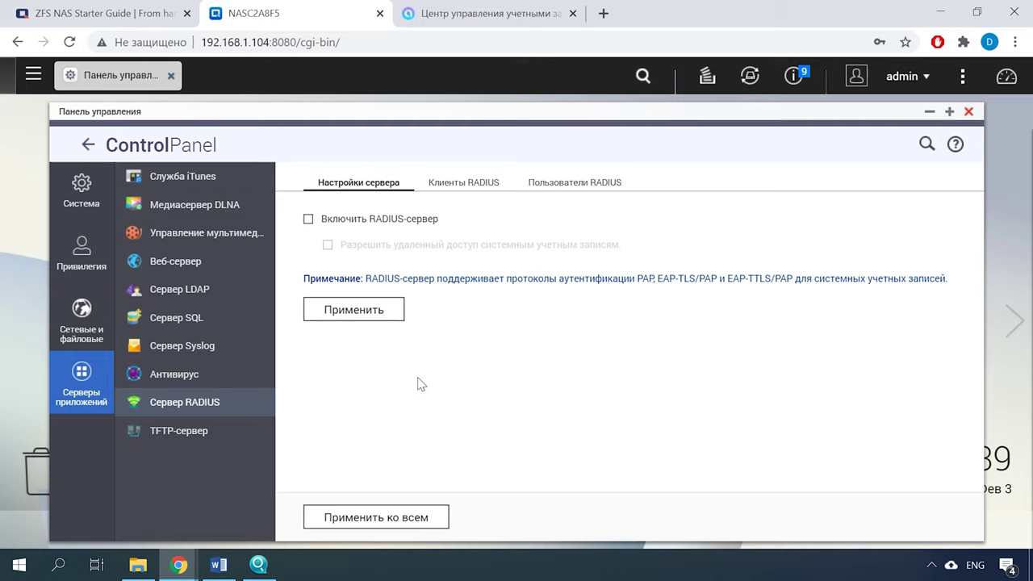
Tick the TFTP server option, examine its settings and root directory choices, and close the Control Panel without applying
left_click(187, 434)
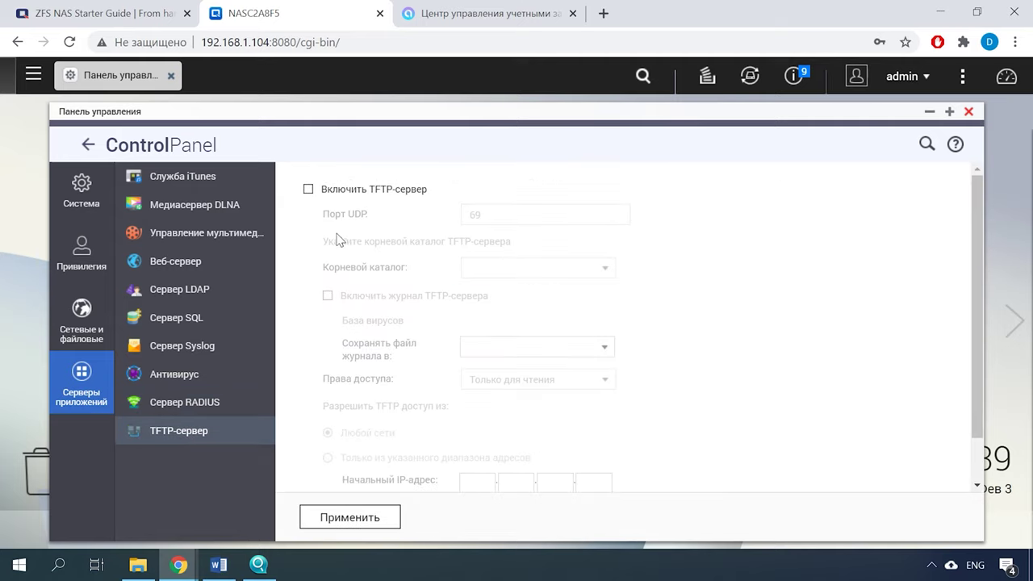
left_click(307, 188)
scroll(501, 323, "down", 1)
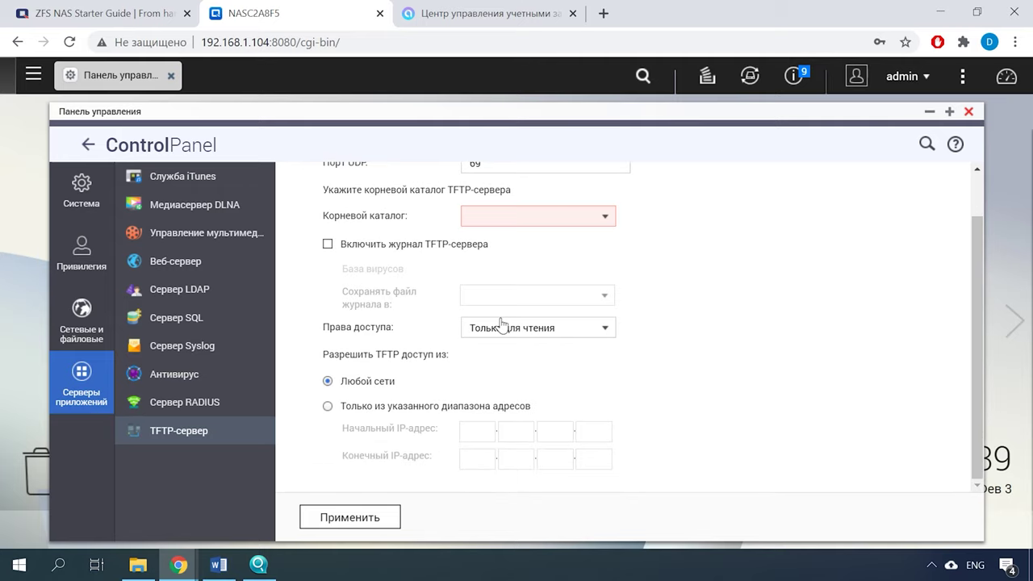
left_click(608, 221)
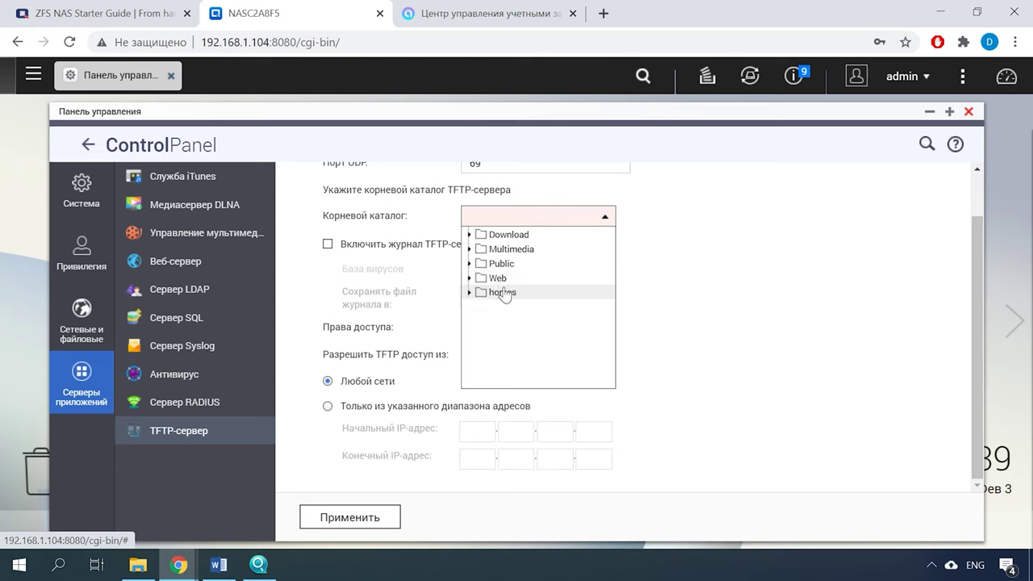
left_click(171, 75)
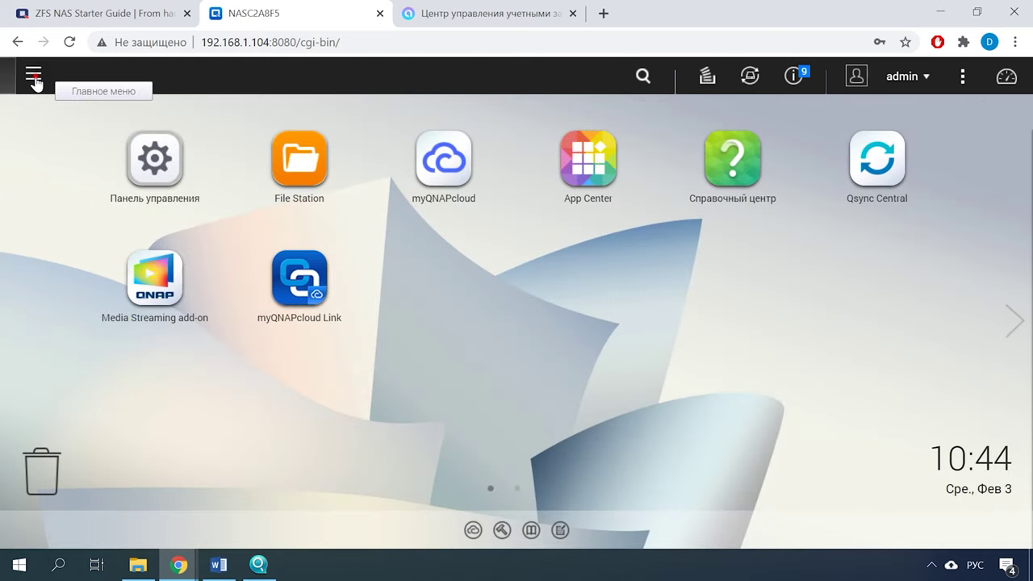
Open Backup Station from the NAS application list
left_click(34, 76)
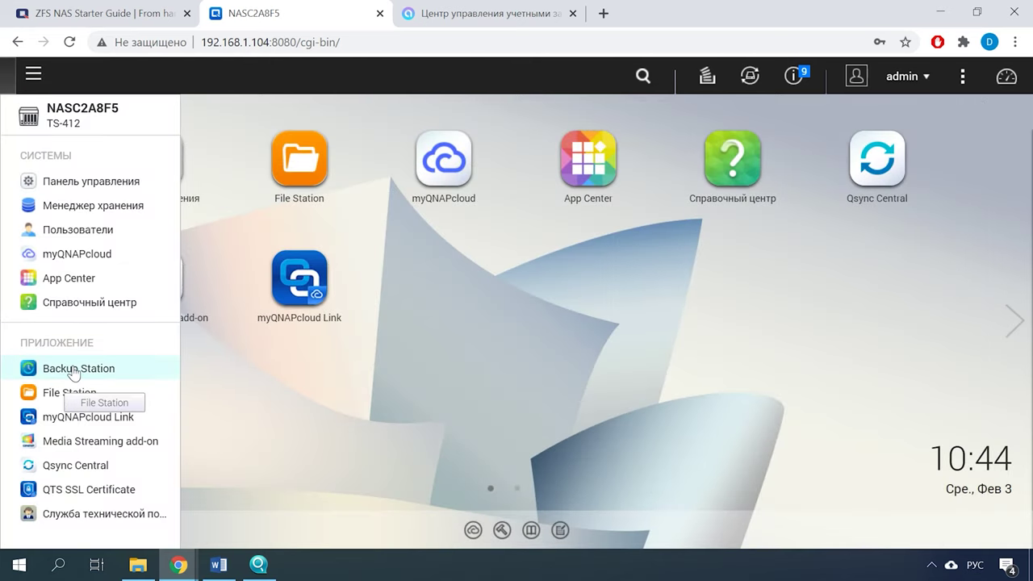
left_click(101, 373)
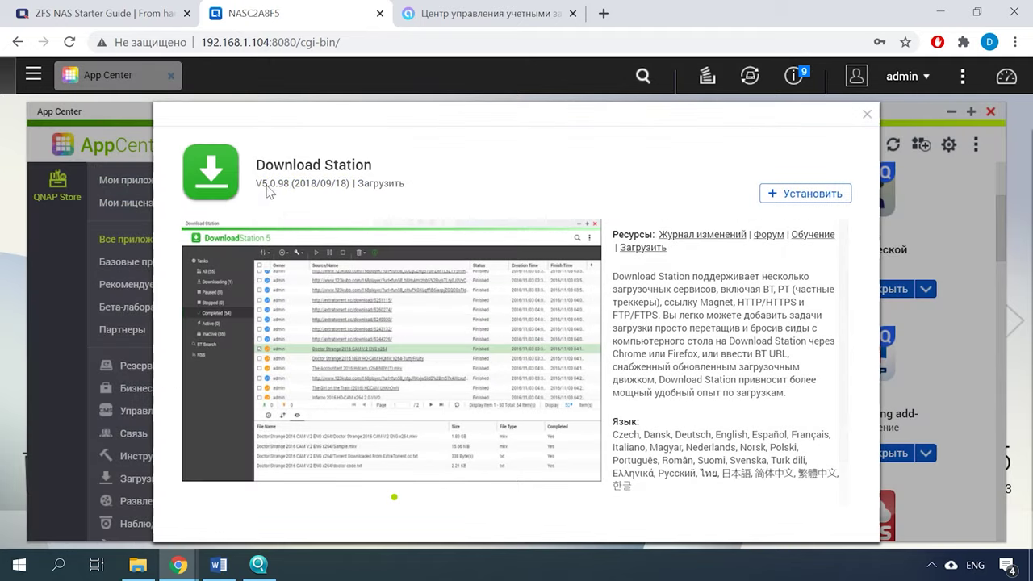
Install Download Station and look through its downloading, seeding and RSS sections
left_click(806, 195)
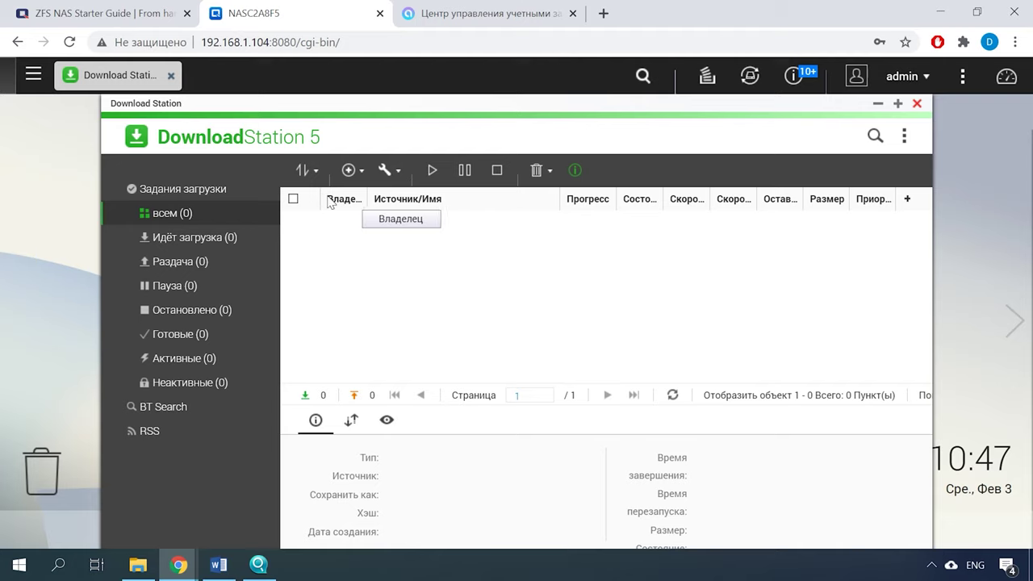
left_click(183, 242)
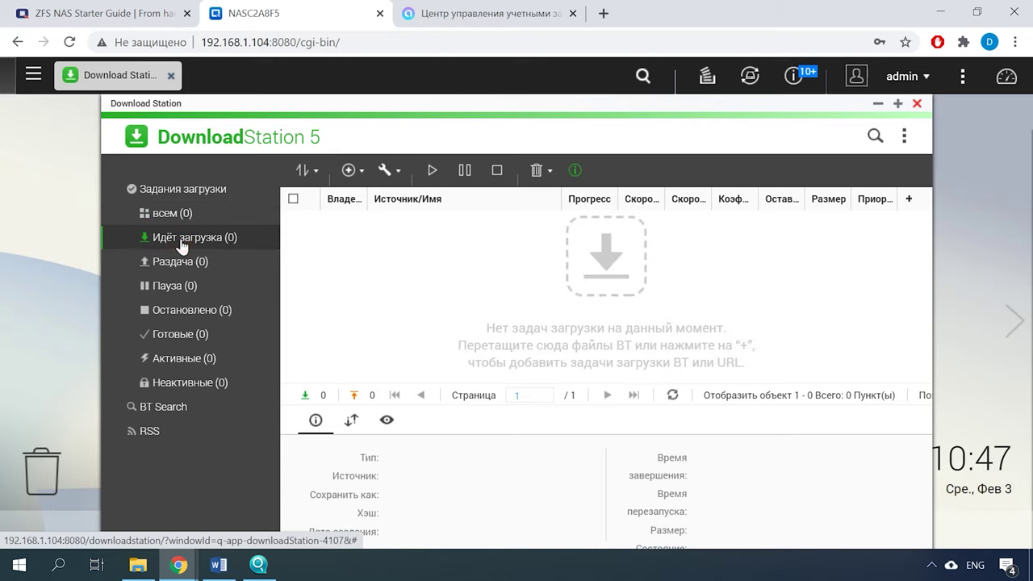
left_click(180, 265)
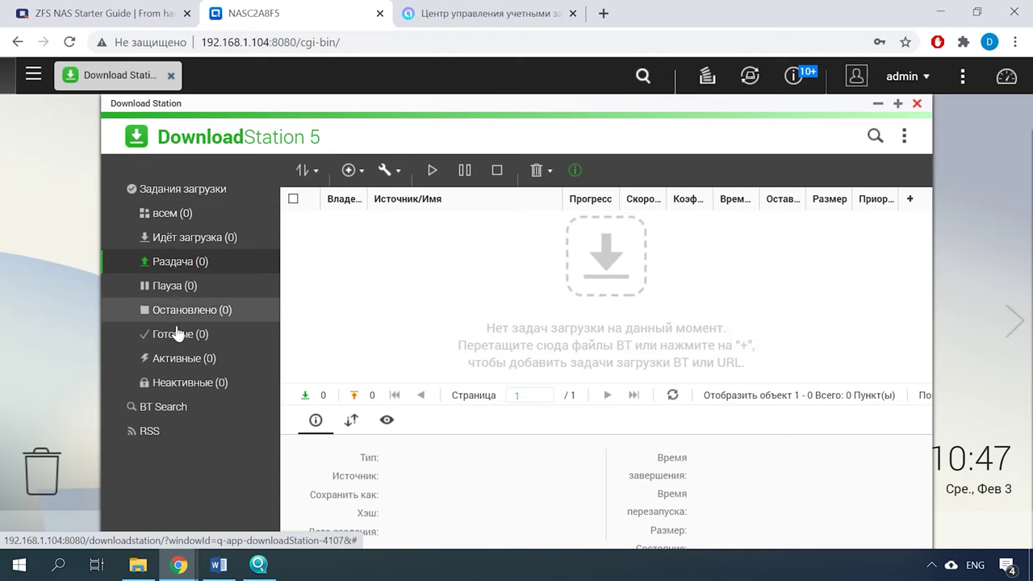
left_click(183, 433)
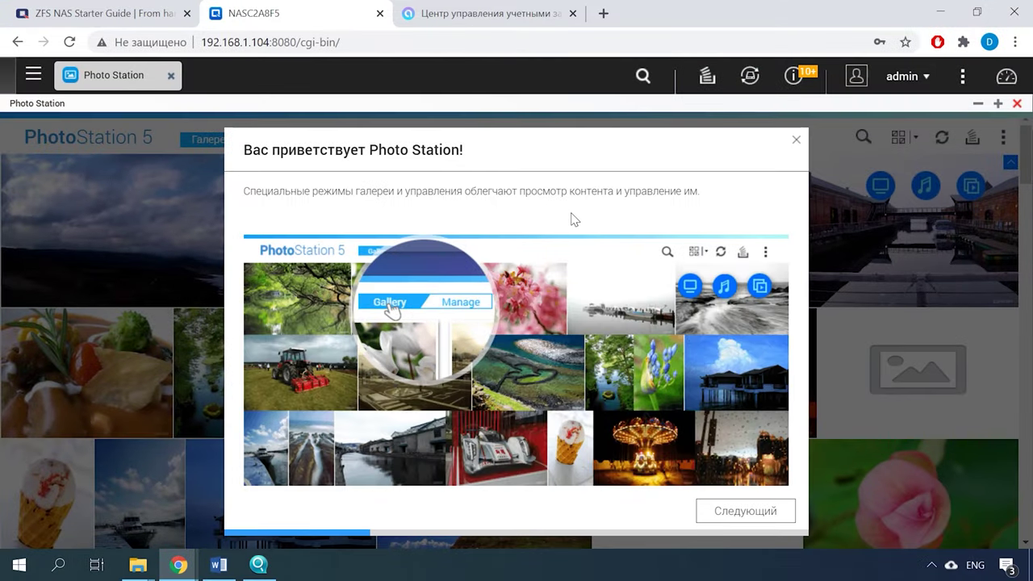
Advance through the Photo Station welcome guide to the additional functions page with the folder import options
left_click(755, 517)
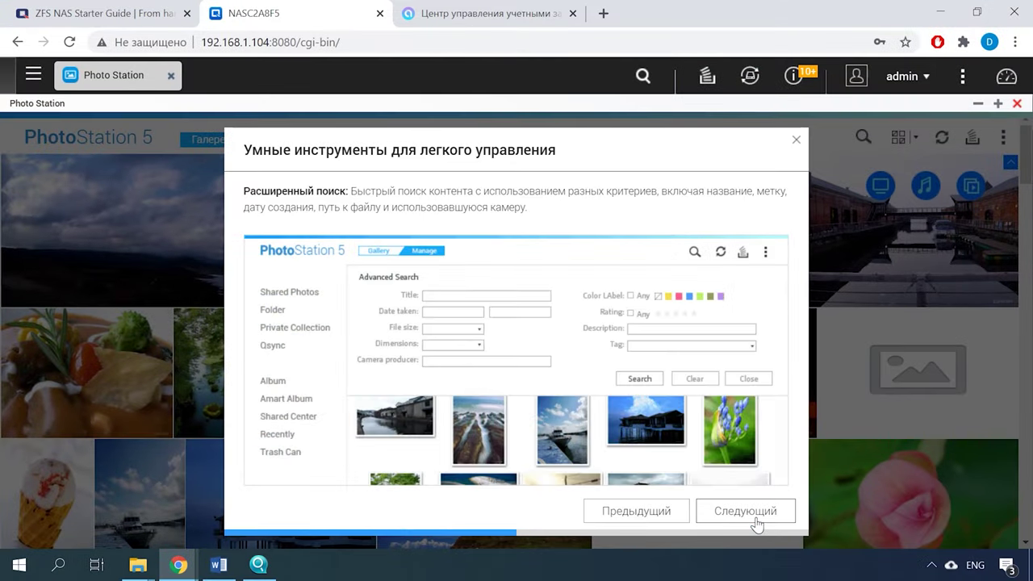
left_click(744, 512)
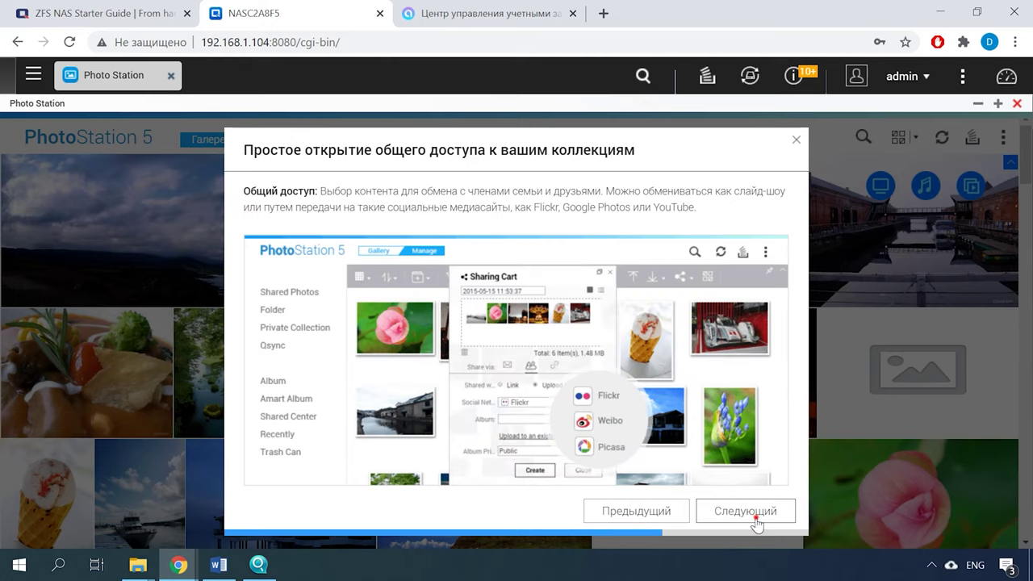
left_click(744, 512)
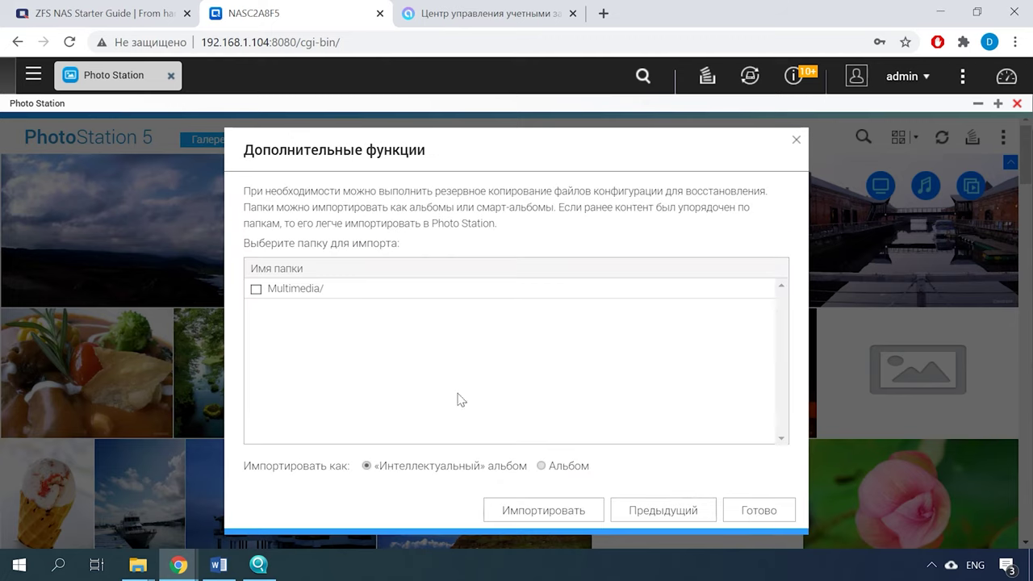
Finish the Photo Station welcome guide with the Multimedia folder ticked, and browse the photo gallery
left_click(255, 291)
left_click(757, 510)
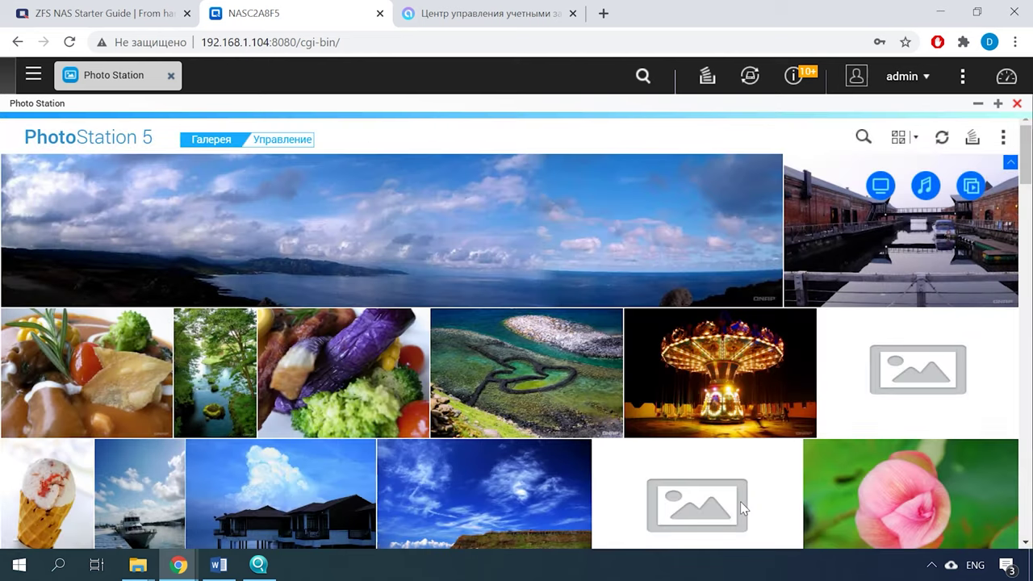
scroll(745, 508, "down", 3)
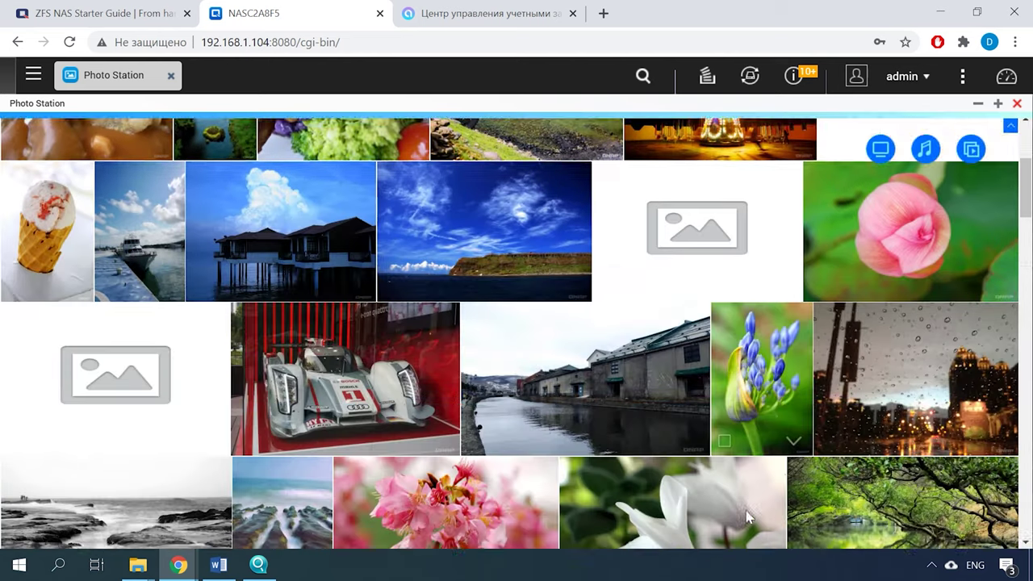
scroll(747, 518, "down", 8)
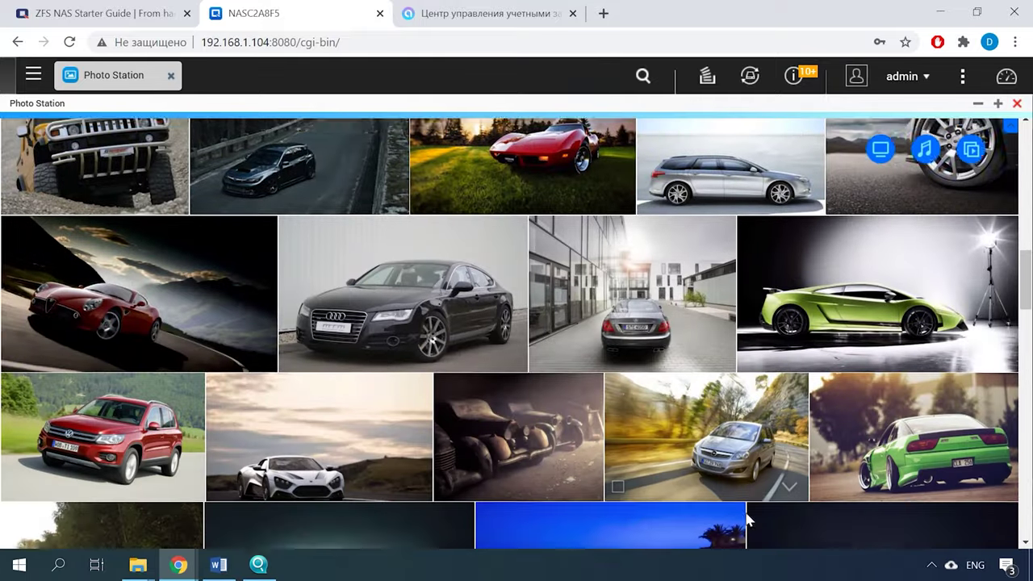
scroll(747, 520, "down", 8)
scroll(744, 510, "down", 8)
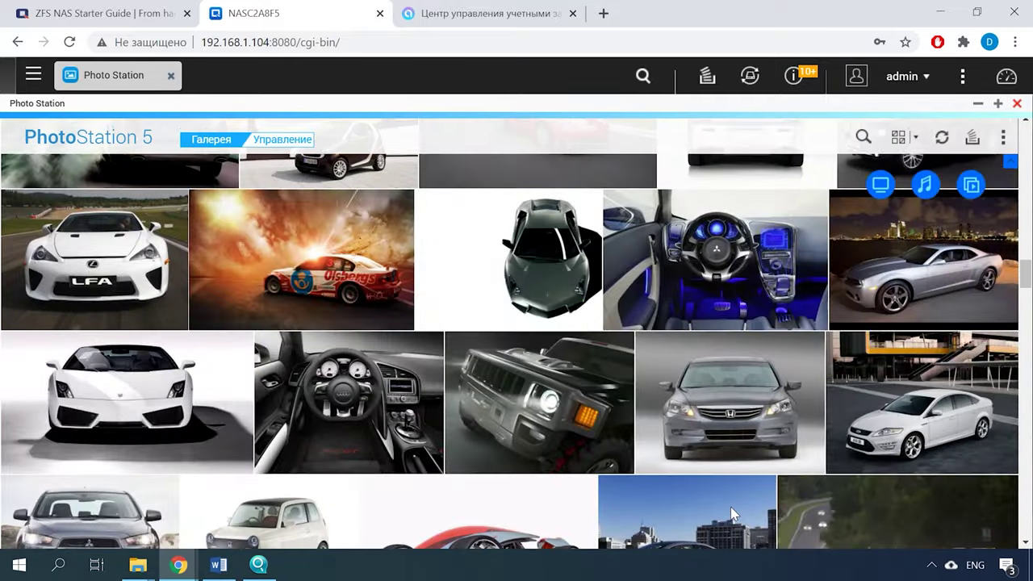
scroll(730, 509, "up", 10)
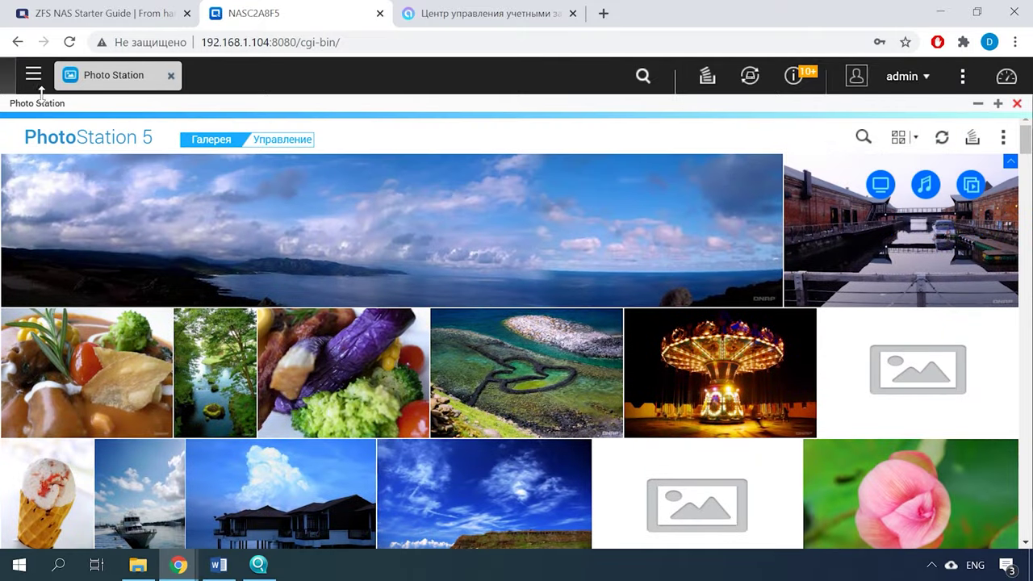
Open Music Station from the NAS application list and complete its welcome guide to reach the Spotlight playlists
left_click(32, 78)
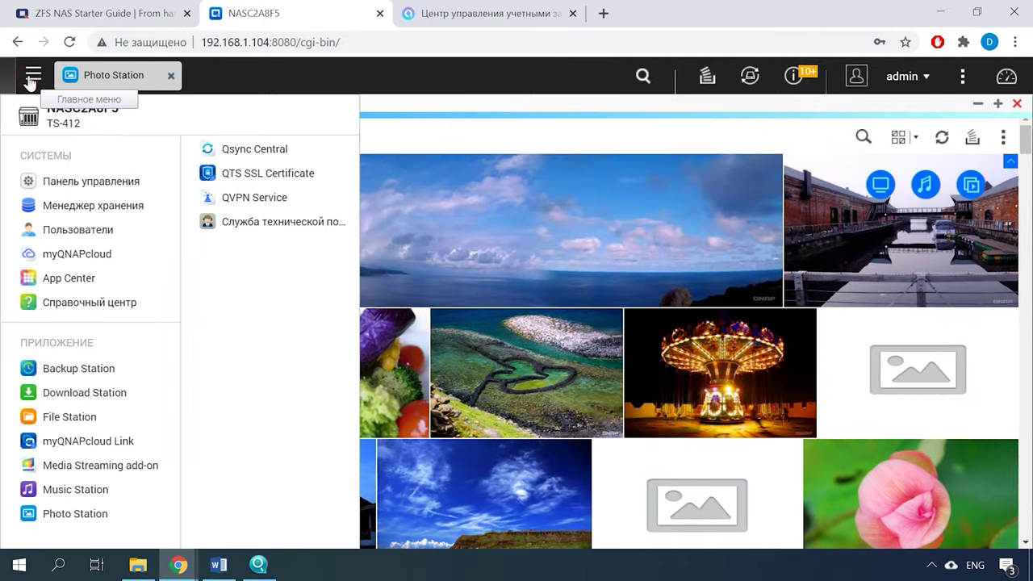
left_click(86, 489)
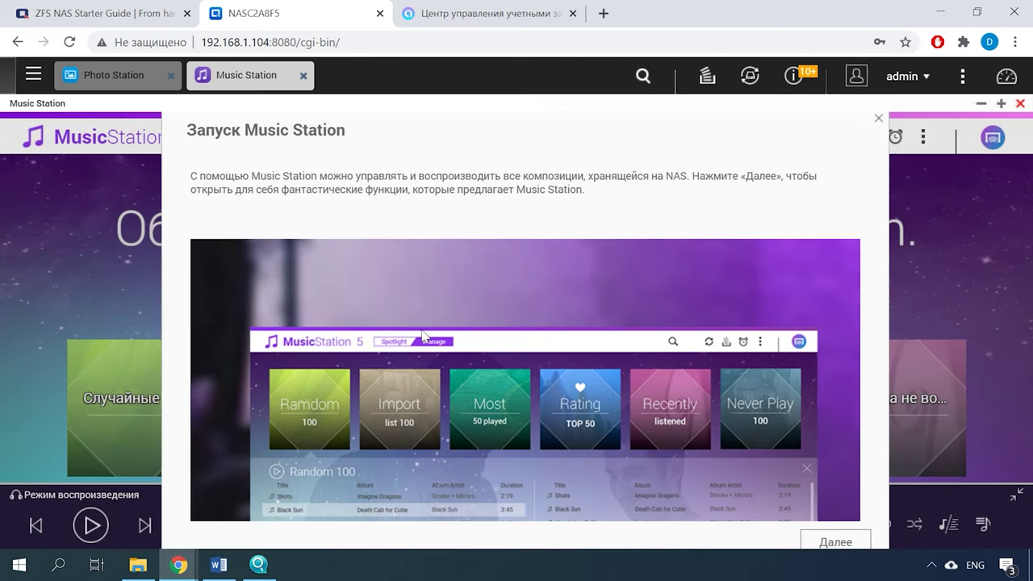
left_click(823, 543)
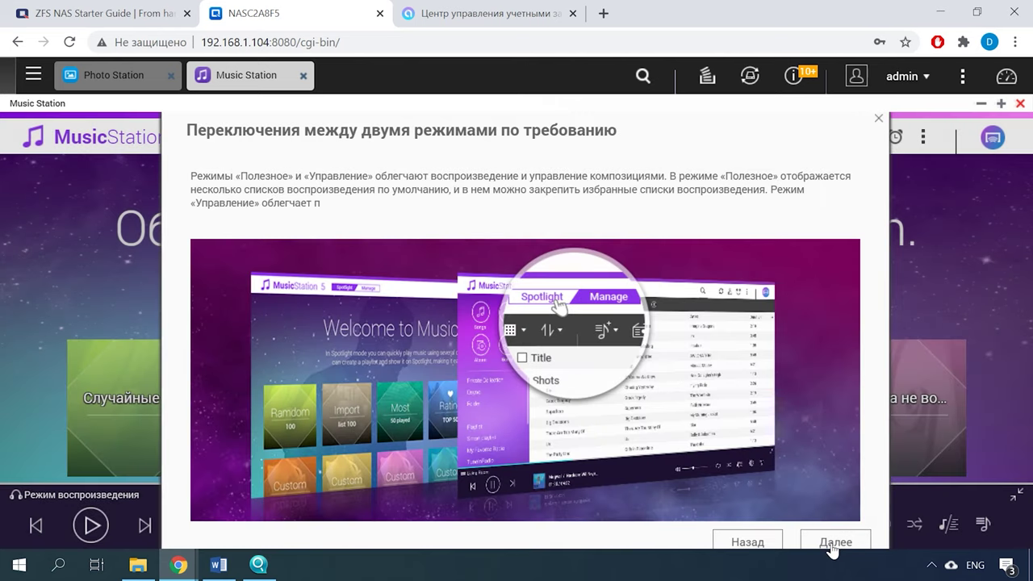
left_click(832, 546)
left_click(832, 544)
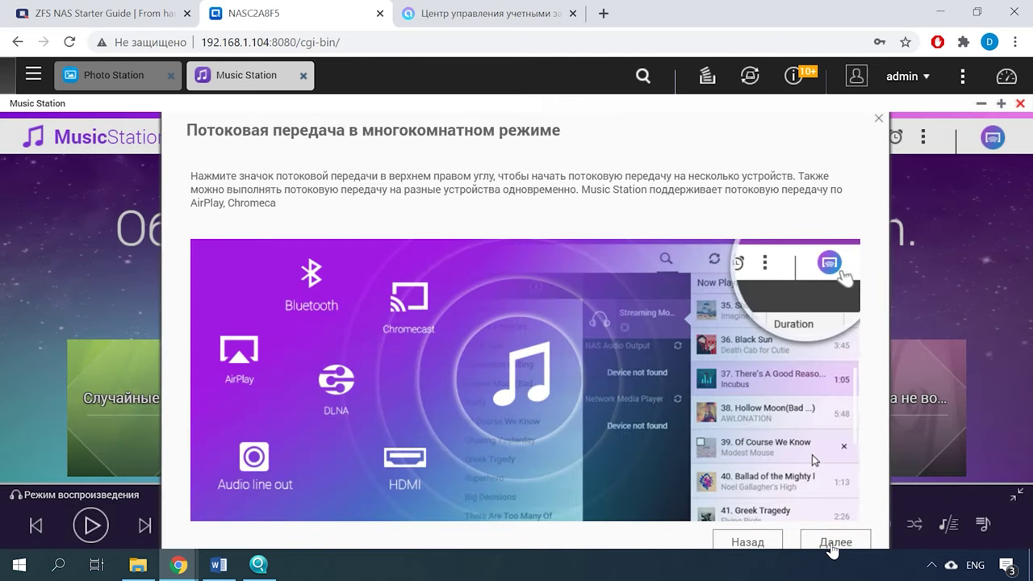
left_click(832, 544)
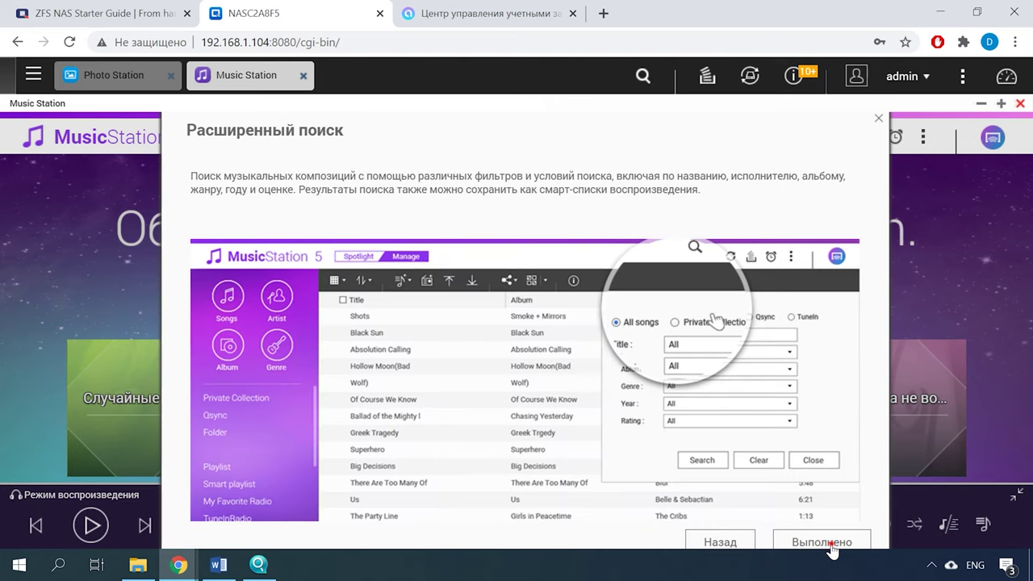
left_click(832, 545)
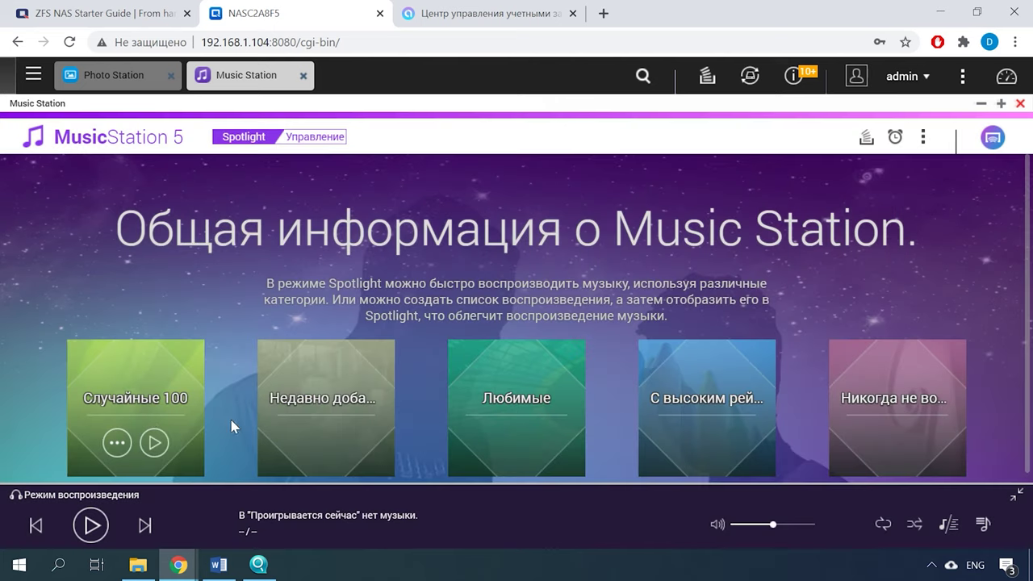
mouse_move(888, 434)
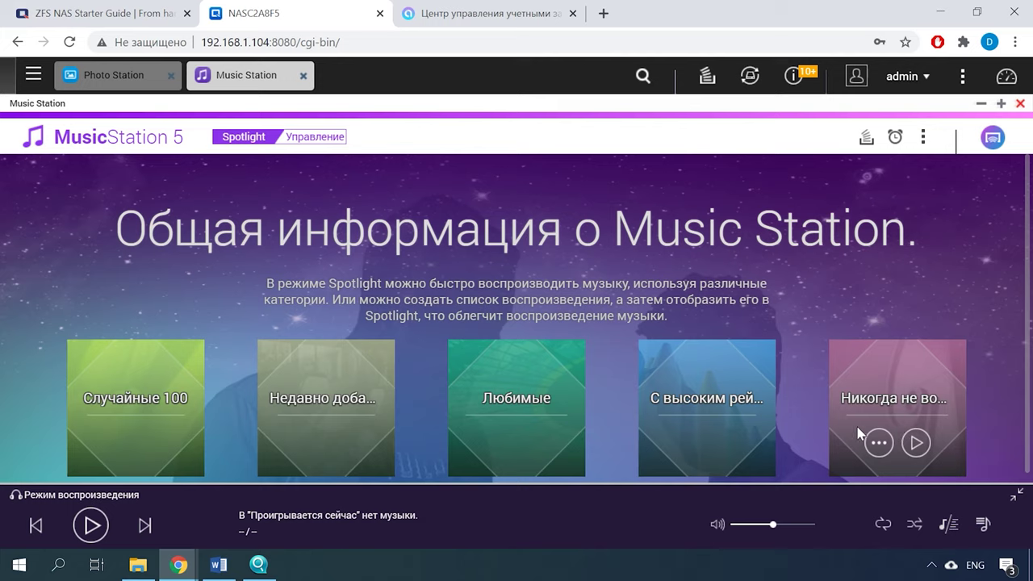
Open QVPN Service, examine its VPN client page, and return to the overview of VPN servers and connections
left_click(89, 524)
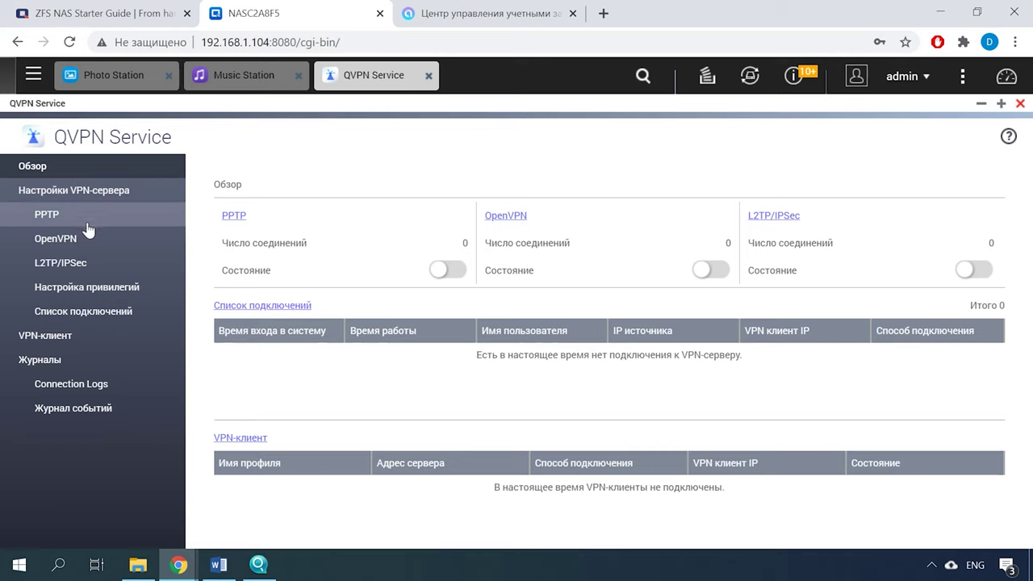
left_click(89, 343)
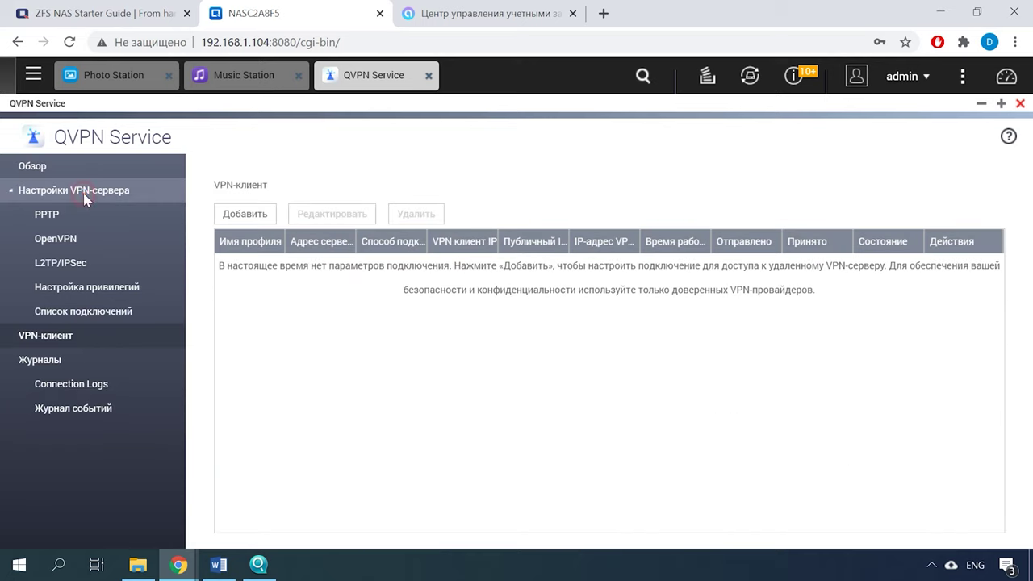
left_click(60, 167)
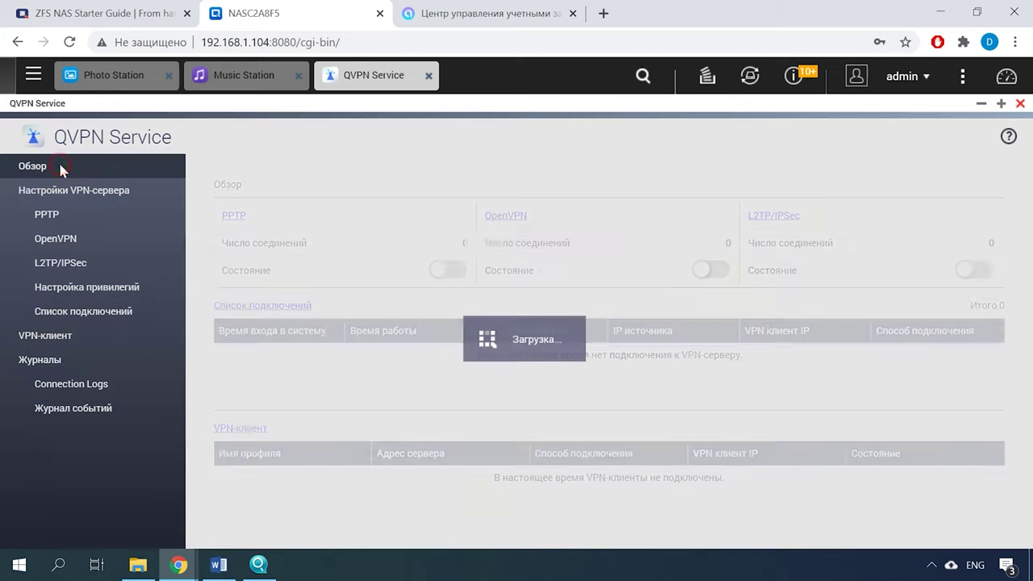